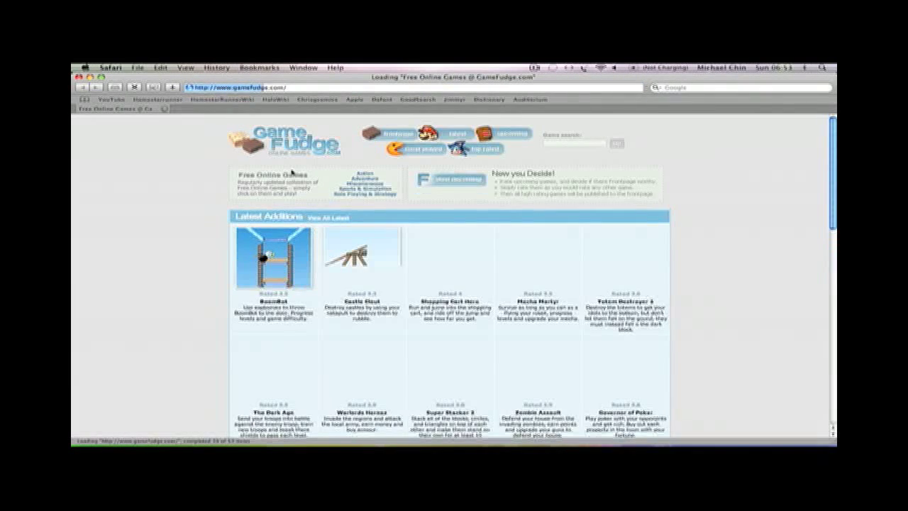
Browse the game listings on GameFudge and open the Penguin Diner game page
scroll(317, 269, "down", 8)
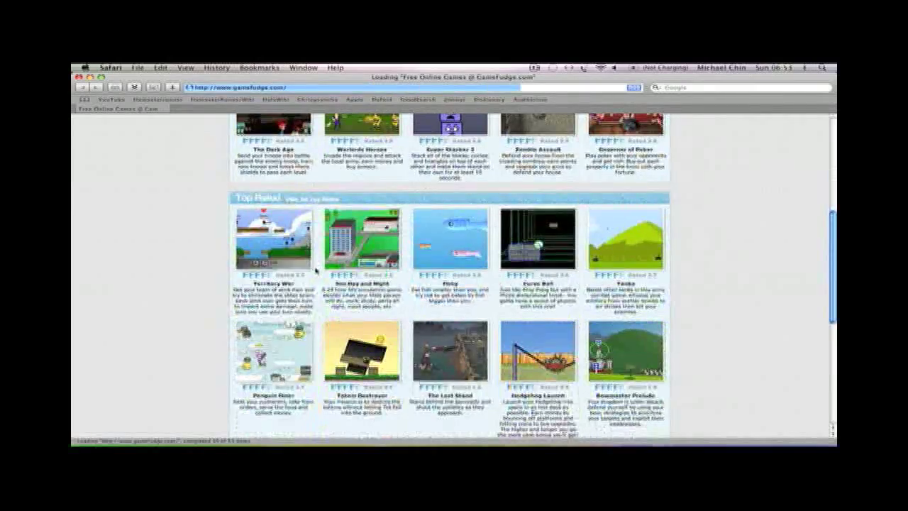
scroll(316, 269, "down", 8)
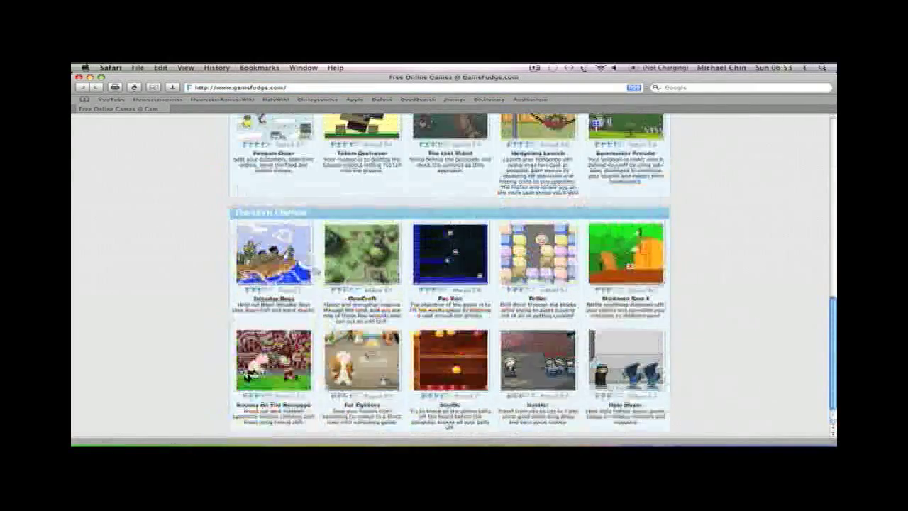
scroll(315, 269, "up", 3)
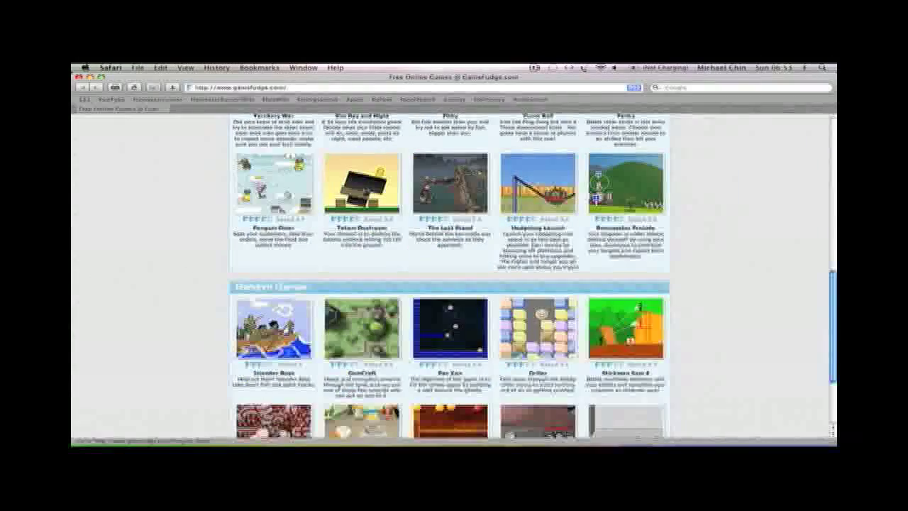
left_click(491, 281)
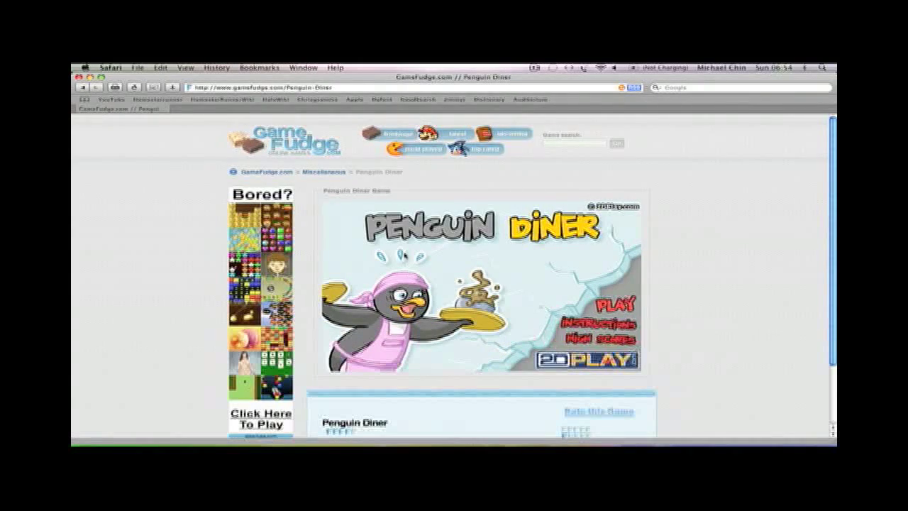
Display the browser's activity list for the Penguin Diner page and open its 4622d5c8.swf file on its own
scroll(405, 254, "down", 3)
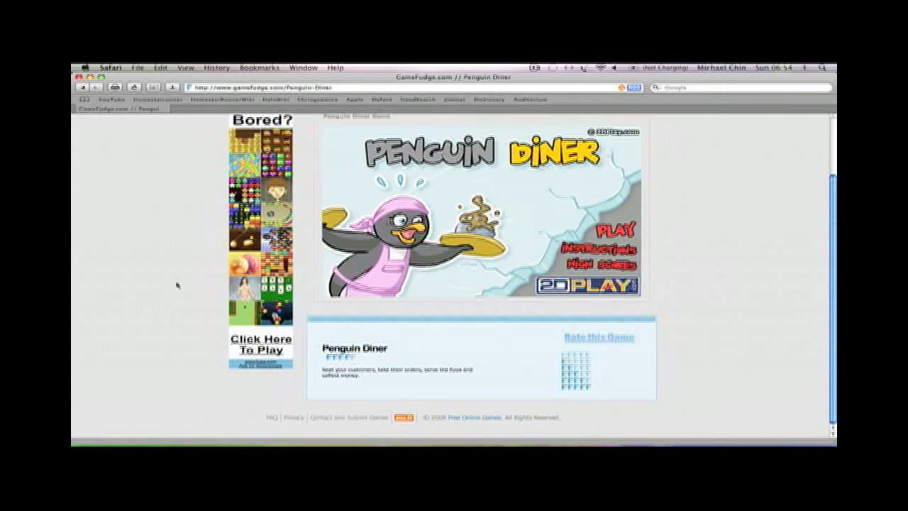
scroll(223, 260, "up", 3)
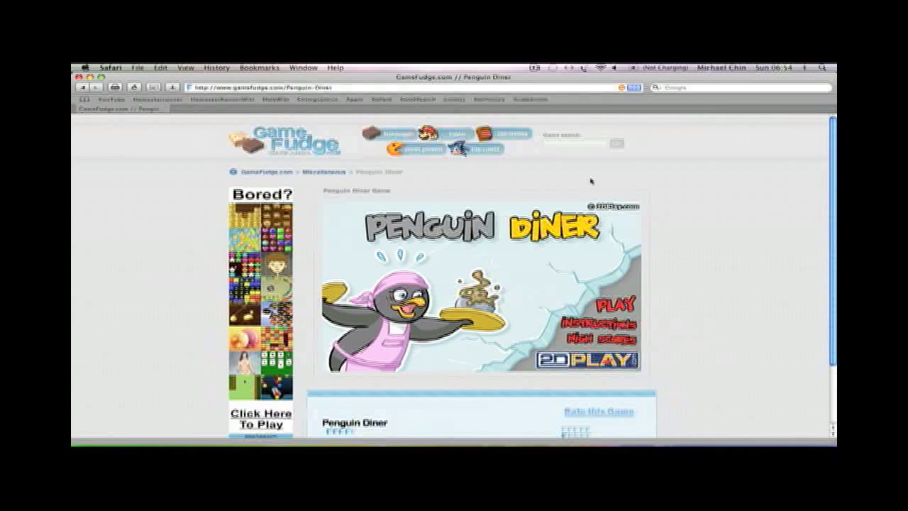
key("super+alt+a")
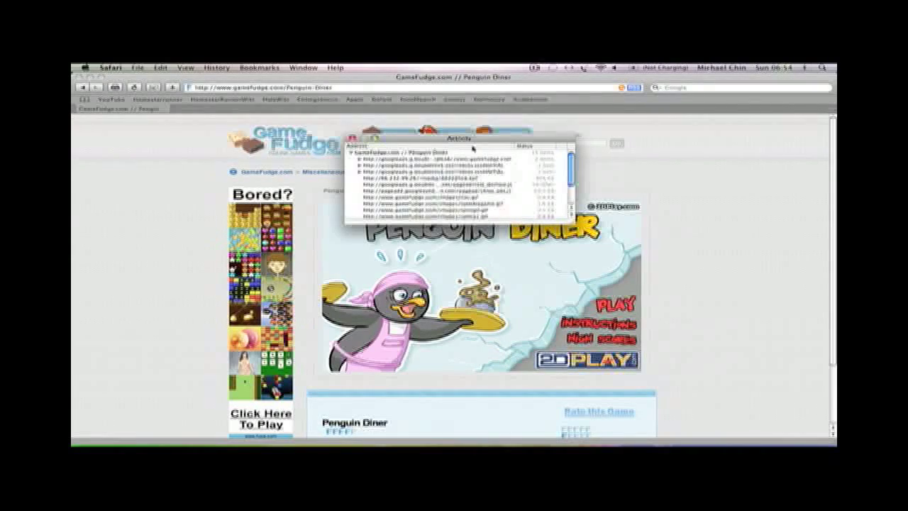
left_click(313, 67)
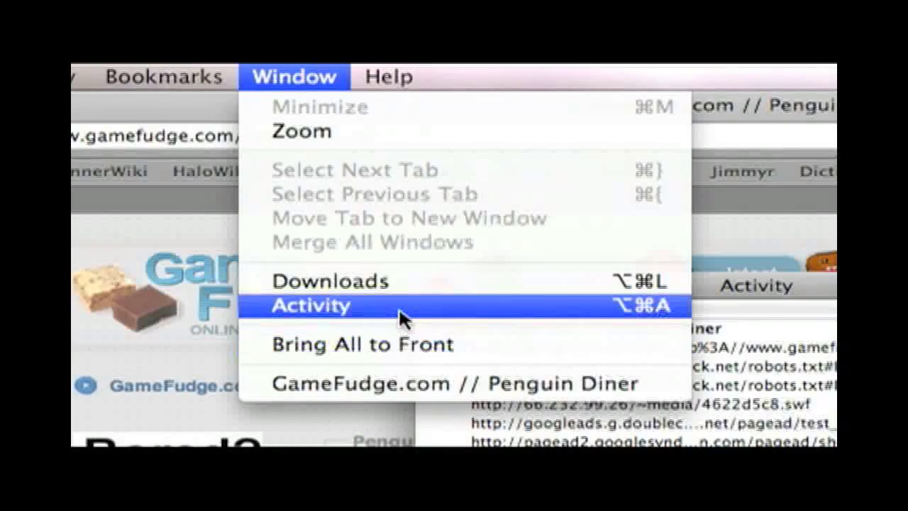
left_click(399, 319)
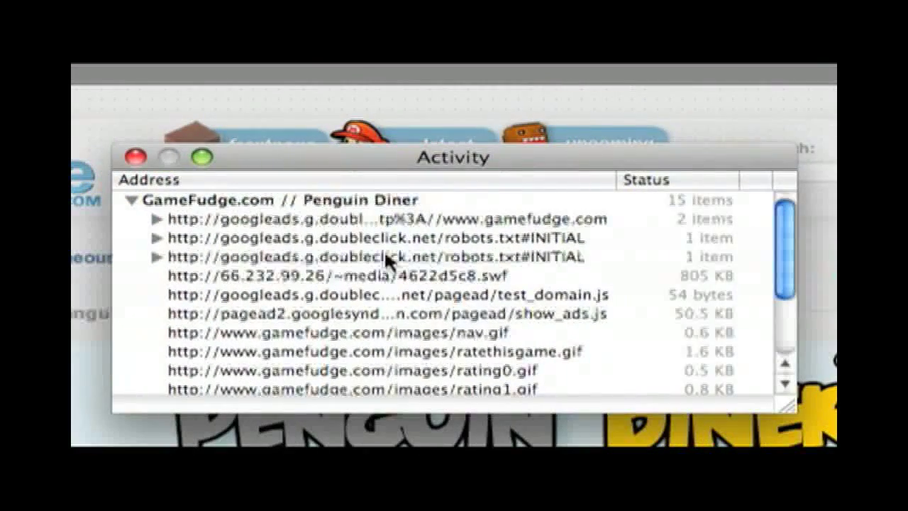
scroll(352, 271, "down", 3)
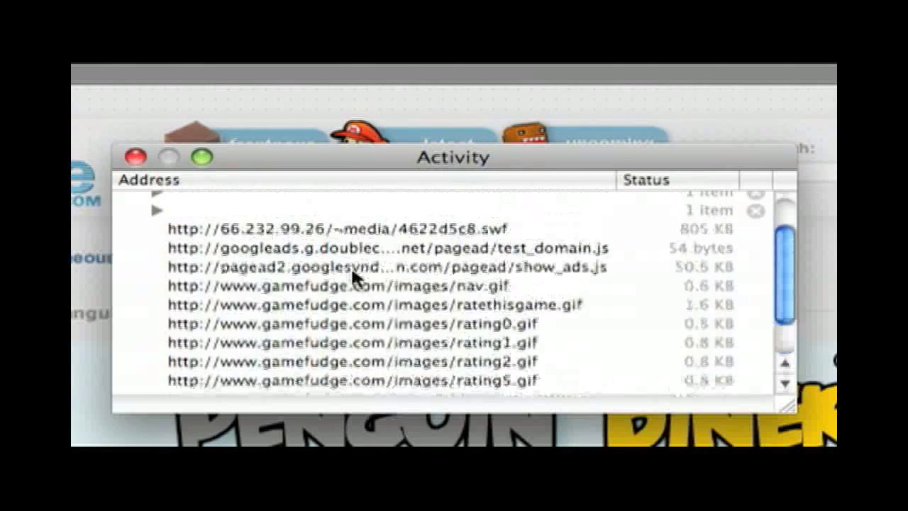
scroll(352, 271, "up", 3)
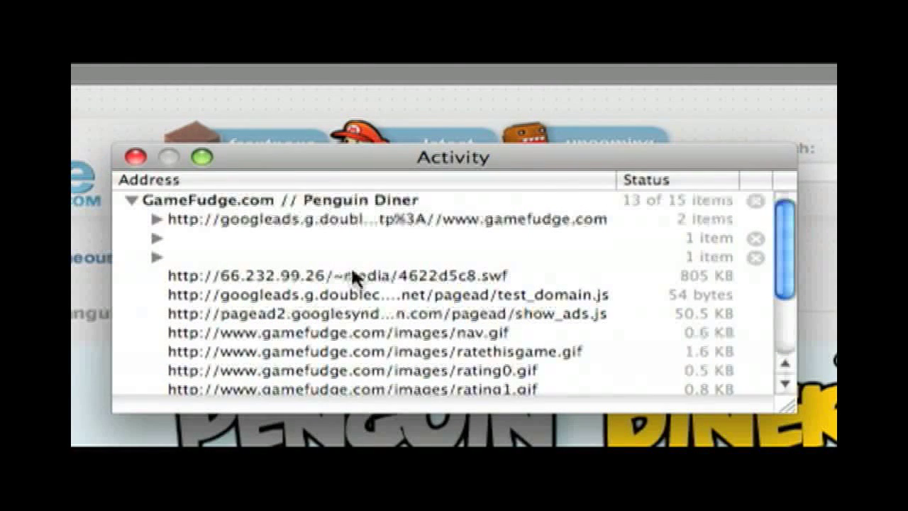
left_click(444, 279)
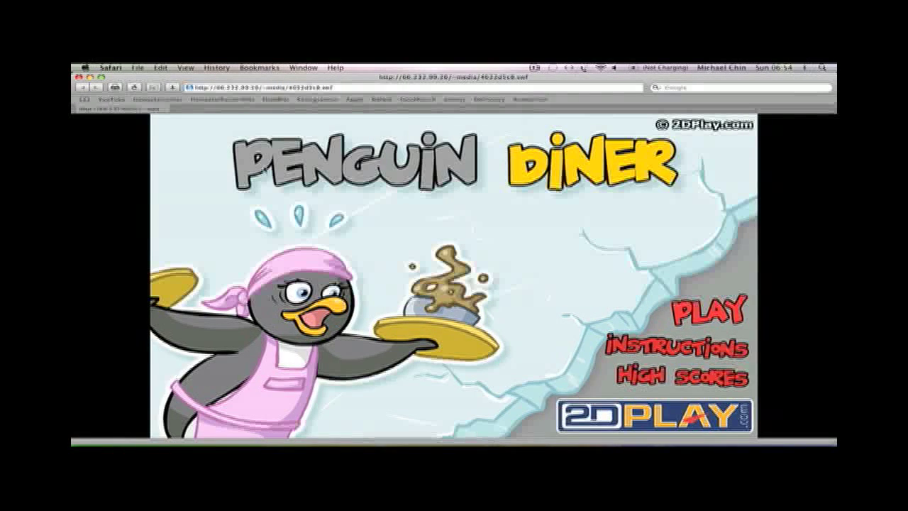
Save the Flash game file to the Desktop under the name "Penguin Game"
key("super+s")
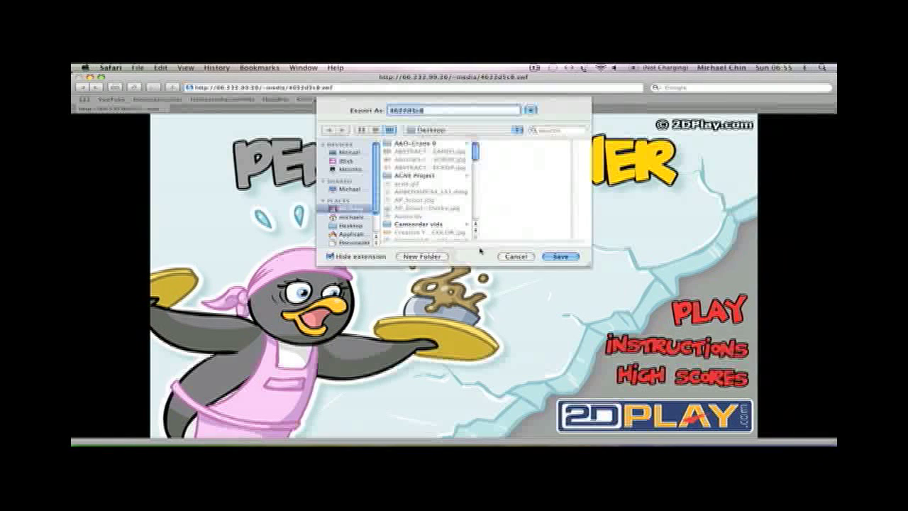
type("Peng")
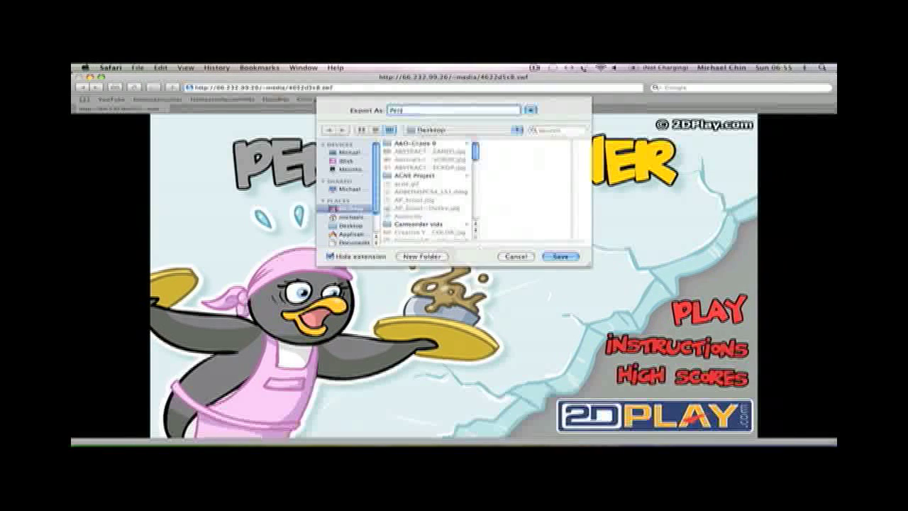
type("uin Game")
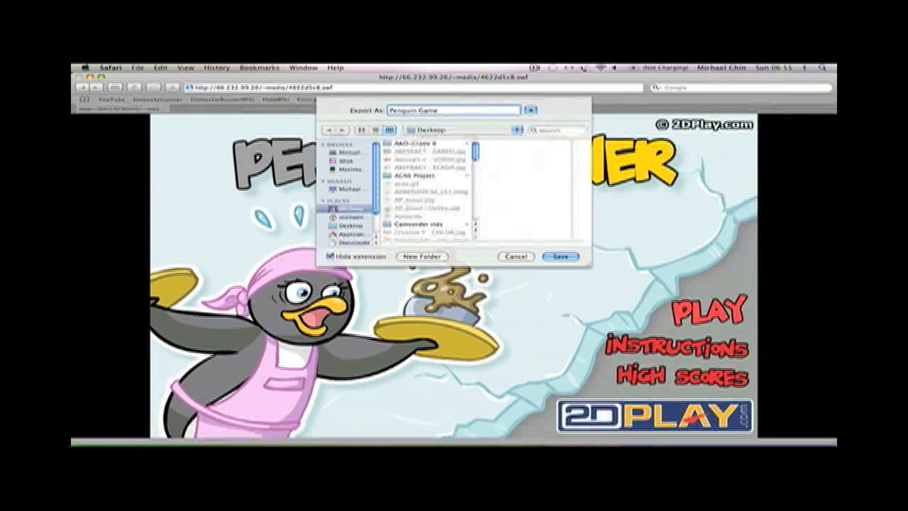
key("Return")
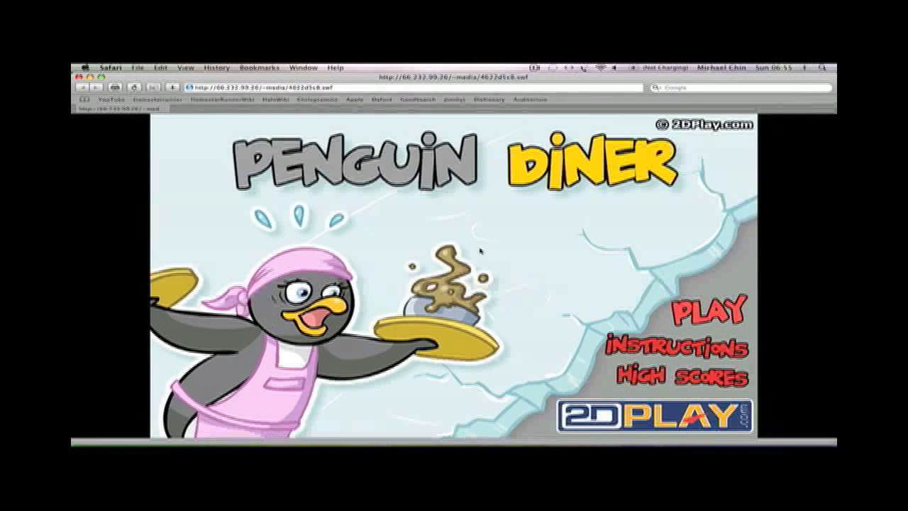
Close the browser window showing the online game and quit Safari
key("super+Tab")
key("super+Tab")
key("super+Tab")
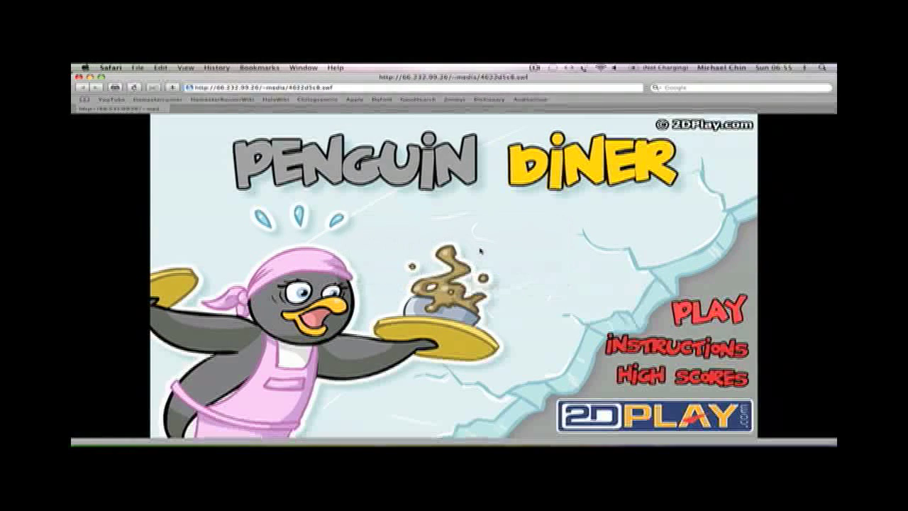
key("super+bracketleft")
key("super+w")
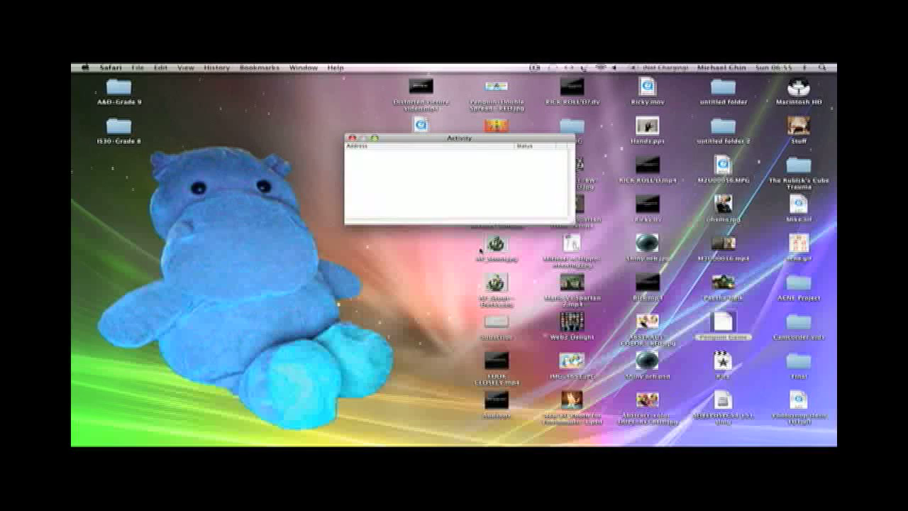
key("super+q")
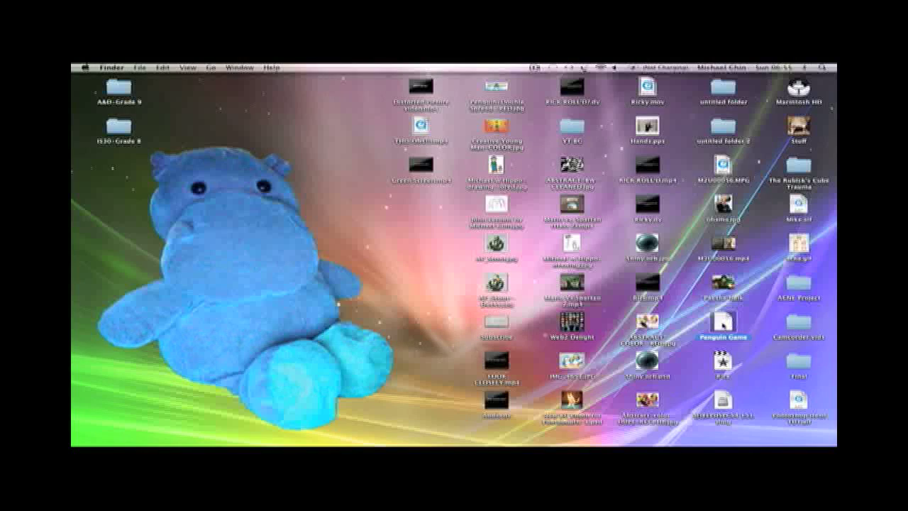
Move the Penguin Game file to a free spot on the desktop and open the saved file in Safari
left_click_drag(725, 325, 432, 207)
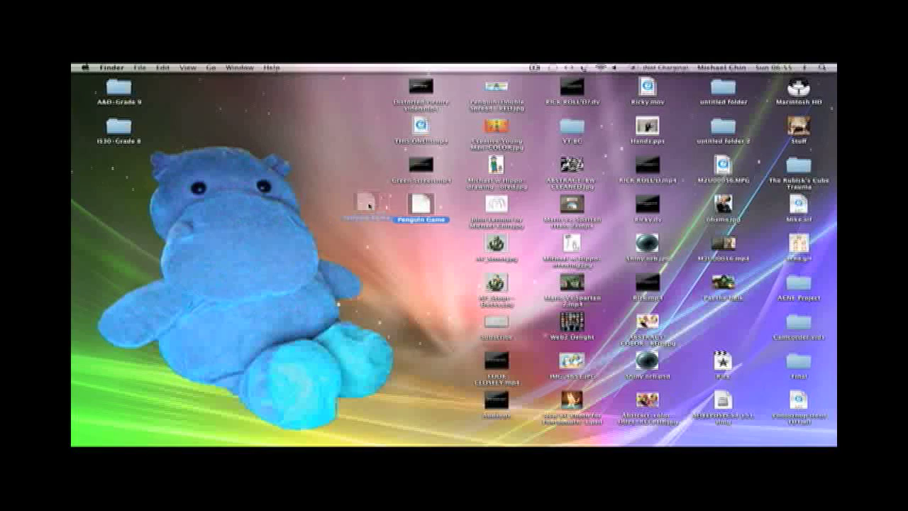
mouse_move(252, 434)
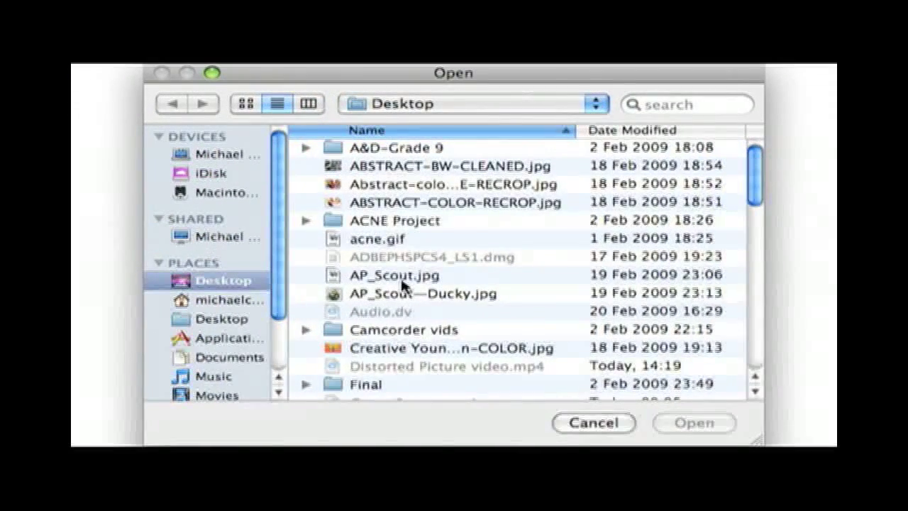
scroll(401, 286, "down", 10)
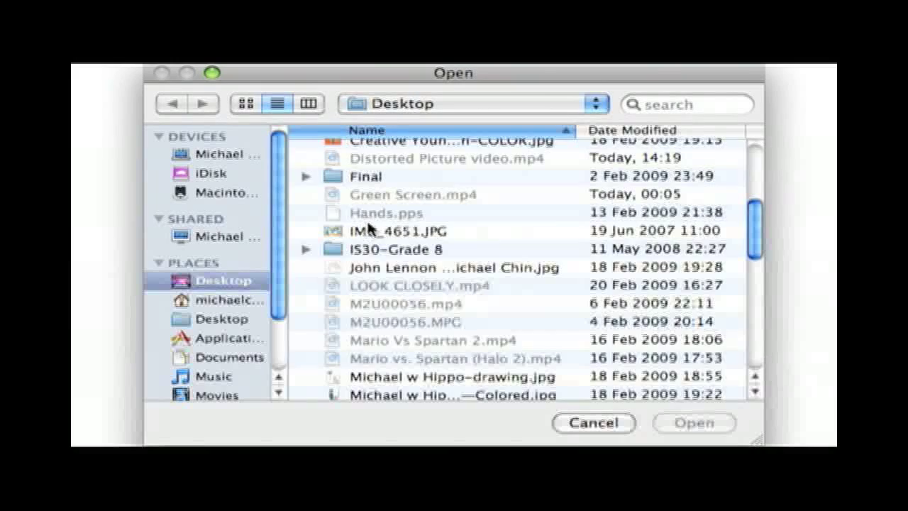
scroll(369, 227, "down", 5)
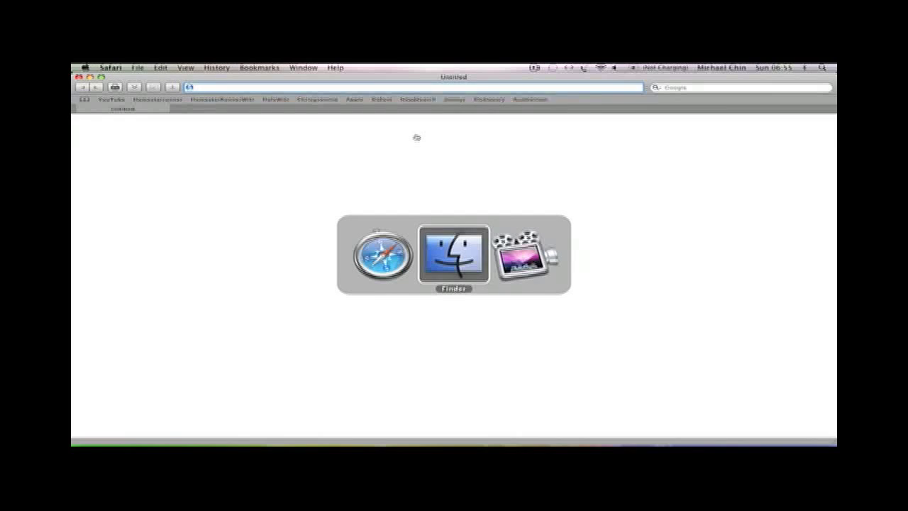
key("super+Tab")
key("super+Tab")
key("super+Tab")
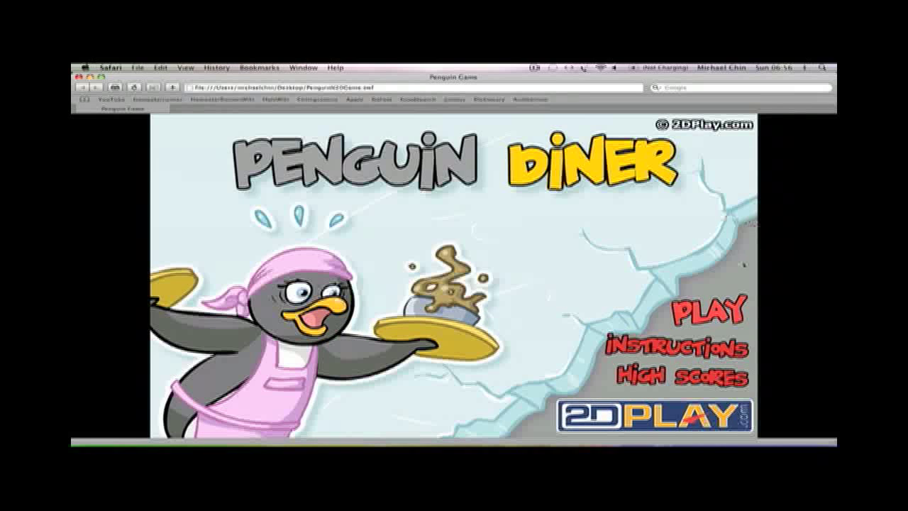
Start playing the saved game, advance past the story intro and skip the remaining instructions
left_click(702, 309)
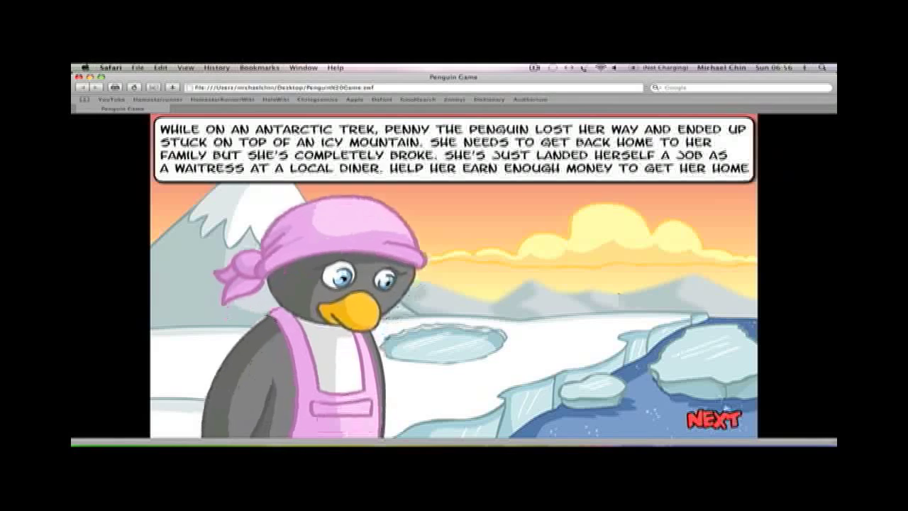
left_click(713, 420)
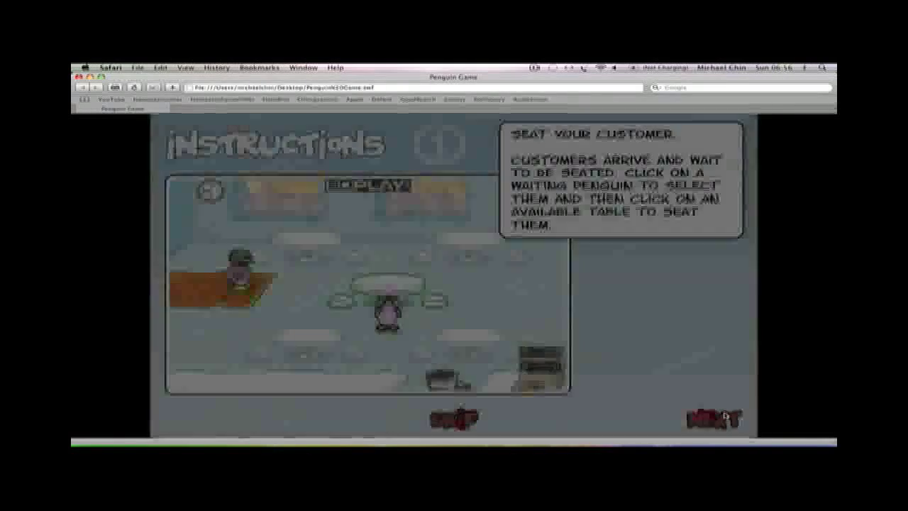
left_click(713, 420)
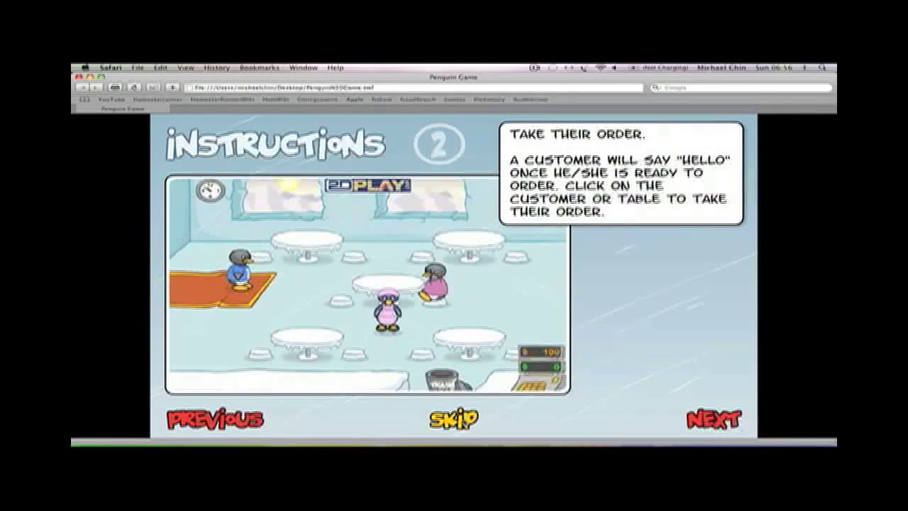
left_click(460, 419)
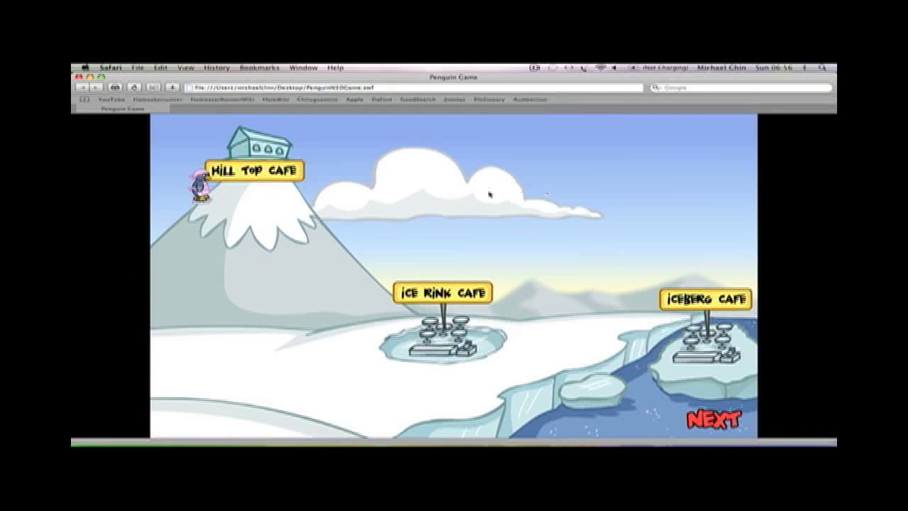
Start Day 1 from the café map, viewing the Flash Player options on the map and during play
right_click(486, 195)
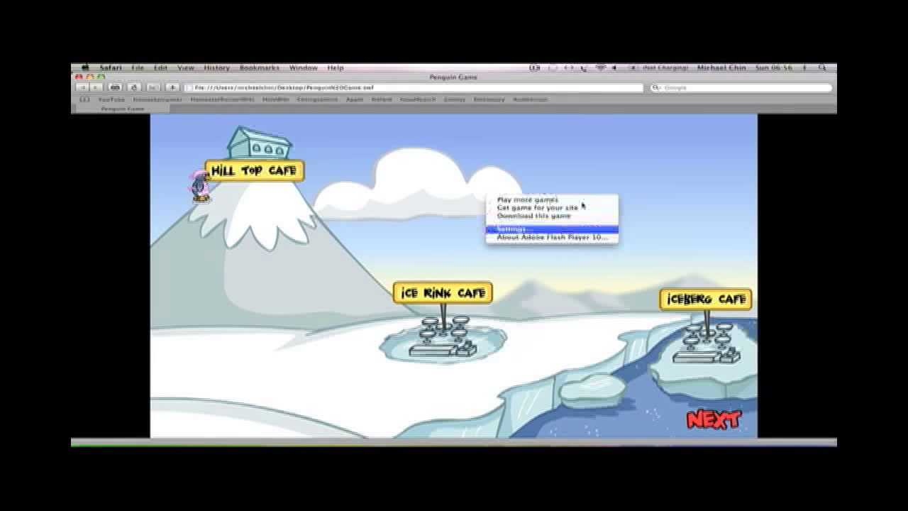
left_click(314, 154)
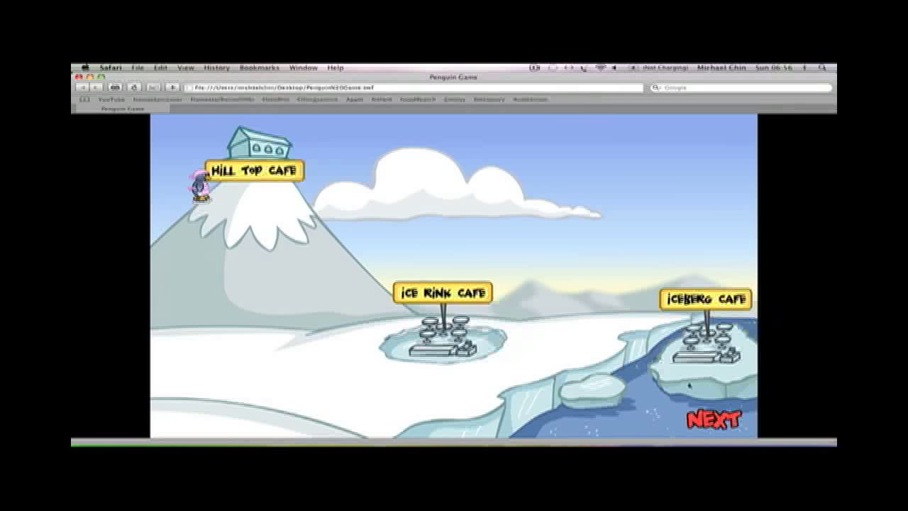
left_click(706, 419)
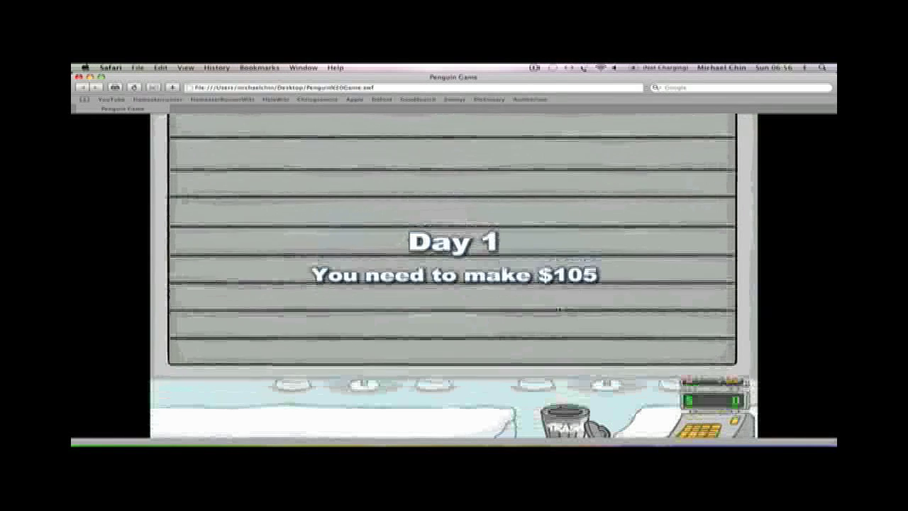
right_click(594, 264)
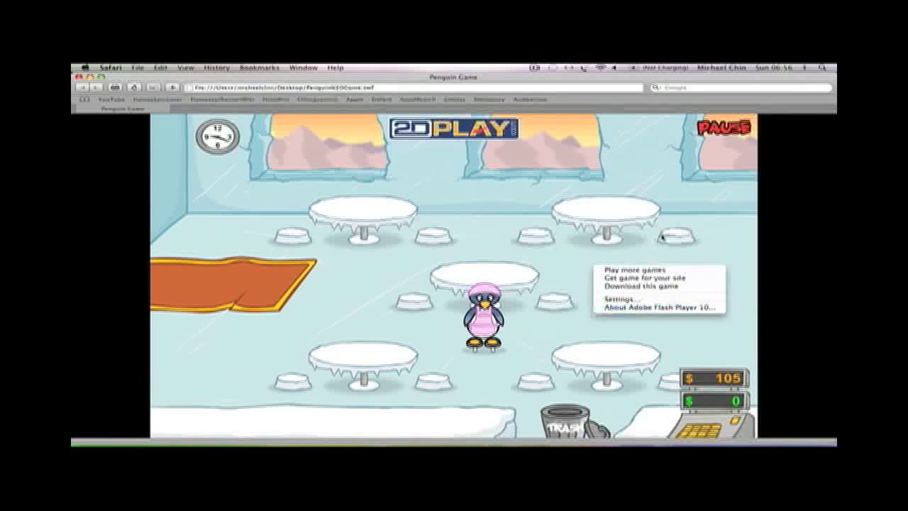
left_click(661, 238)
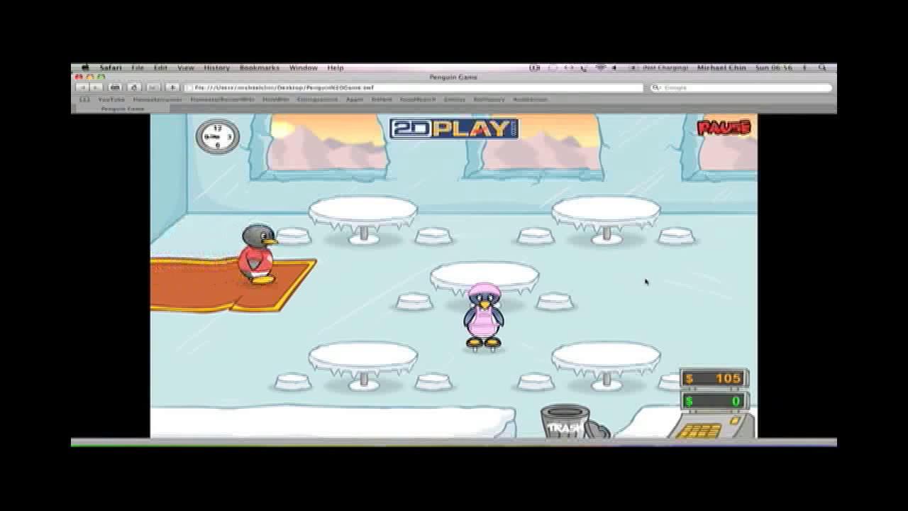